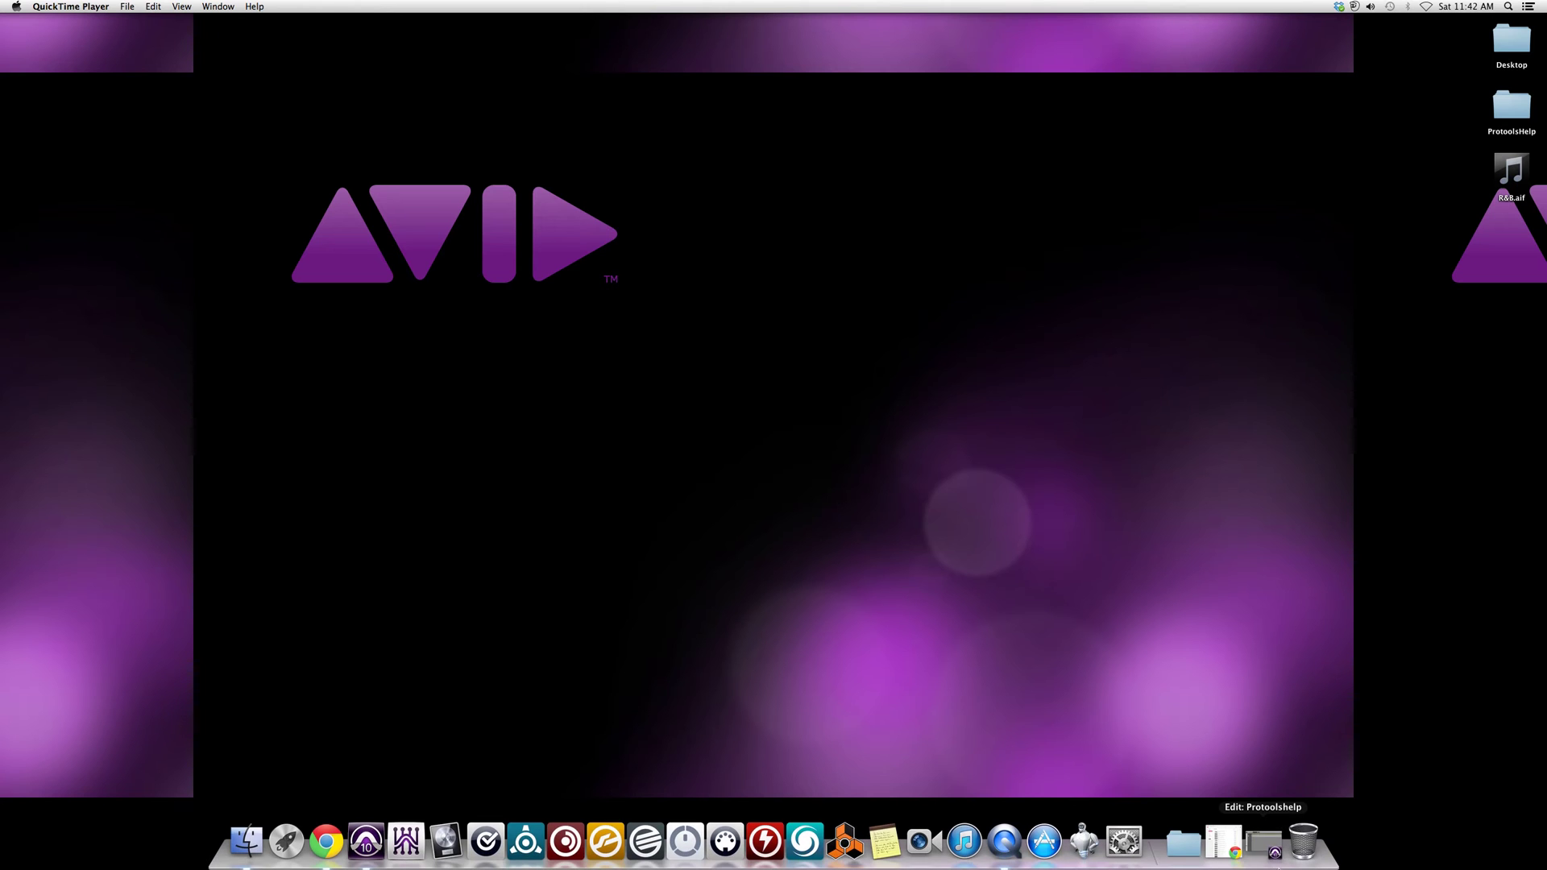
- Insert the Q4 stereo paragraphic EQ on the Breathless Help track's first insert slot
click(1264, 847)
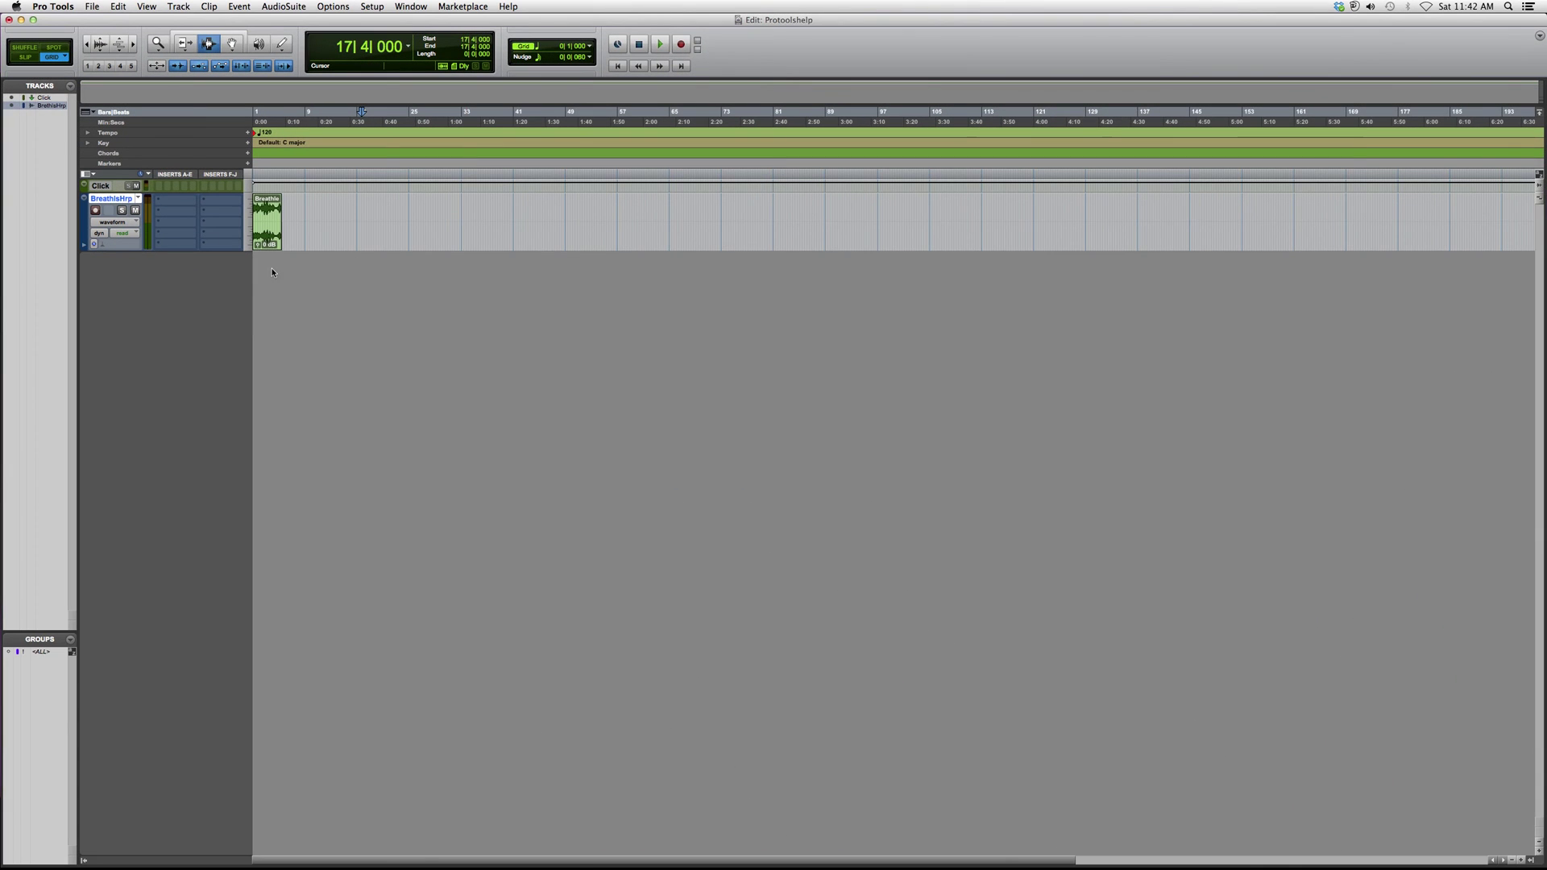
click(175, 201)
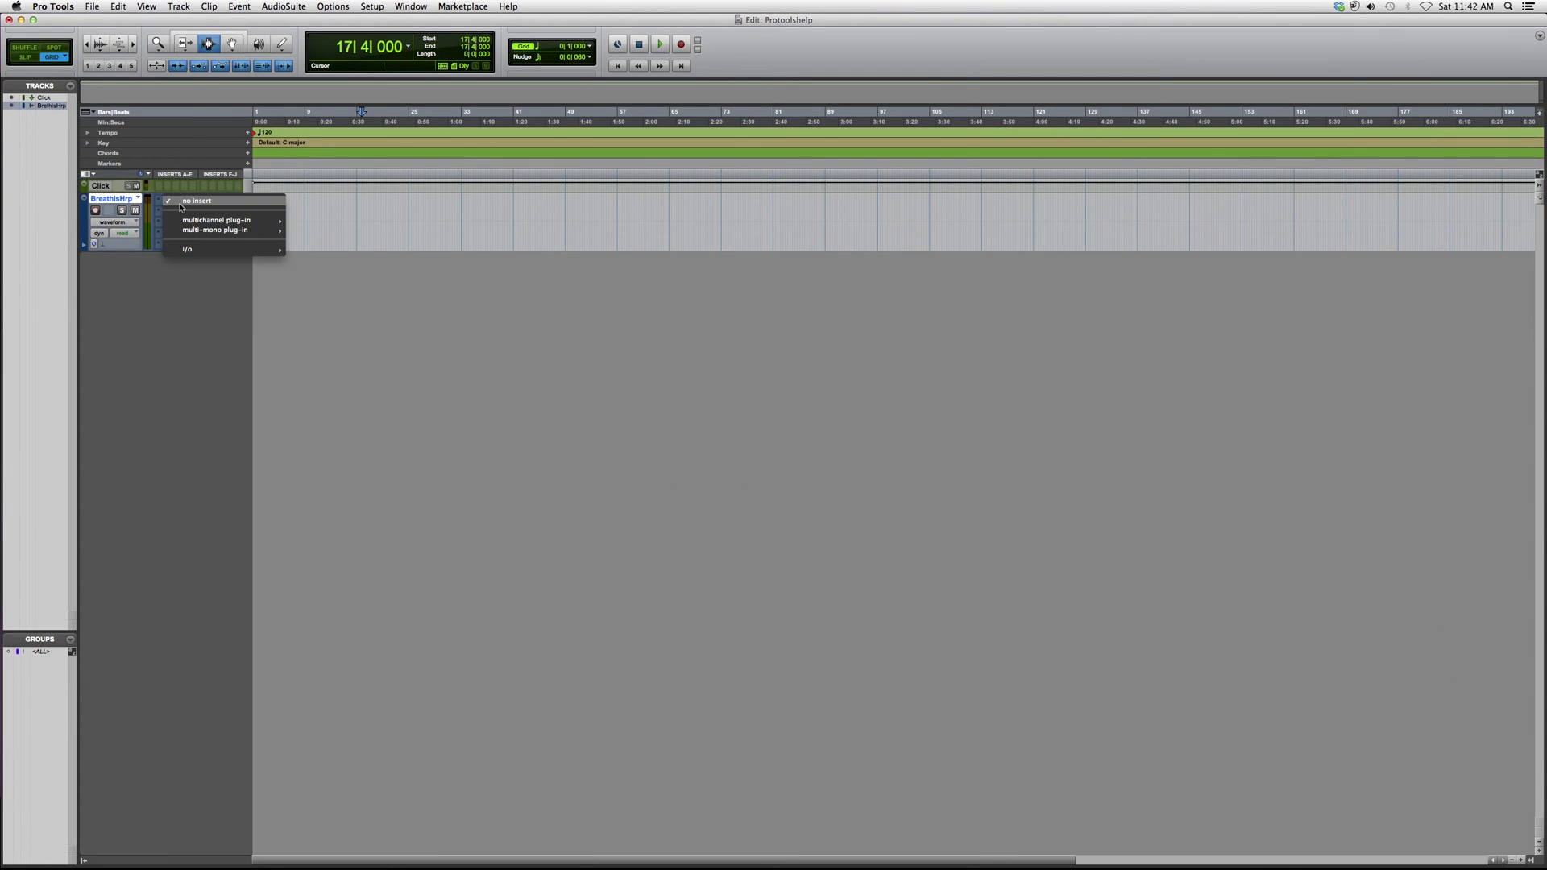
mouse_move(317, 221)
click(425, 442)
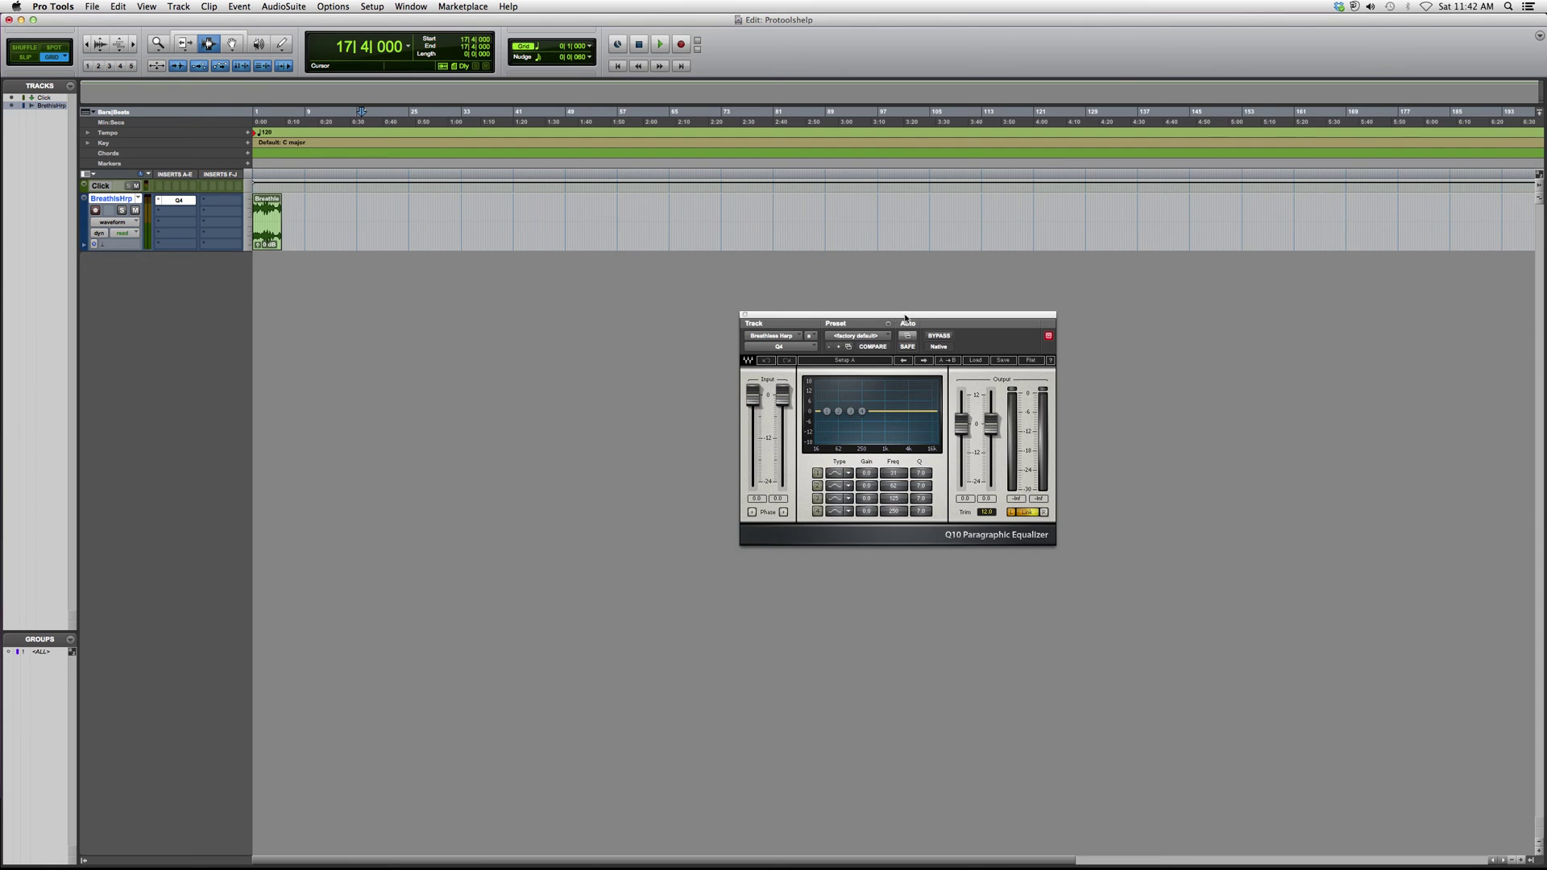
- Drag the Q4 equalizer window to the right over the empty session area
drag(909, 315, 1026, 307)
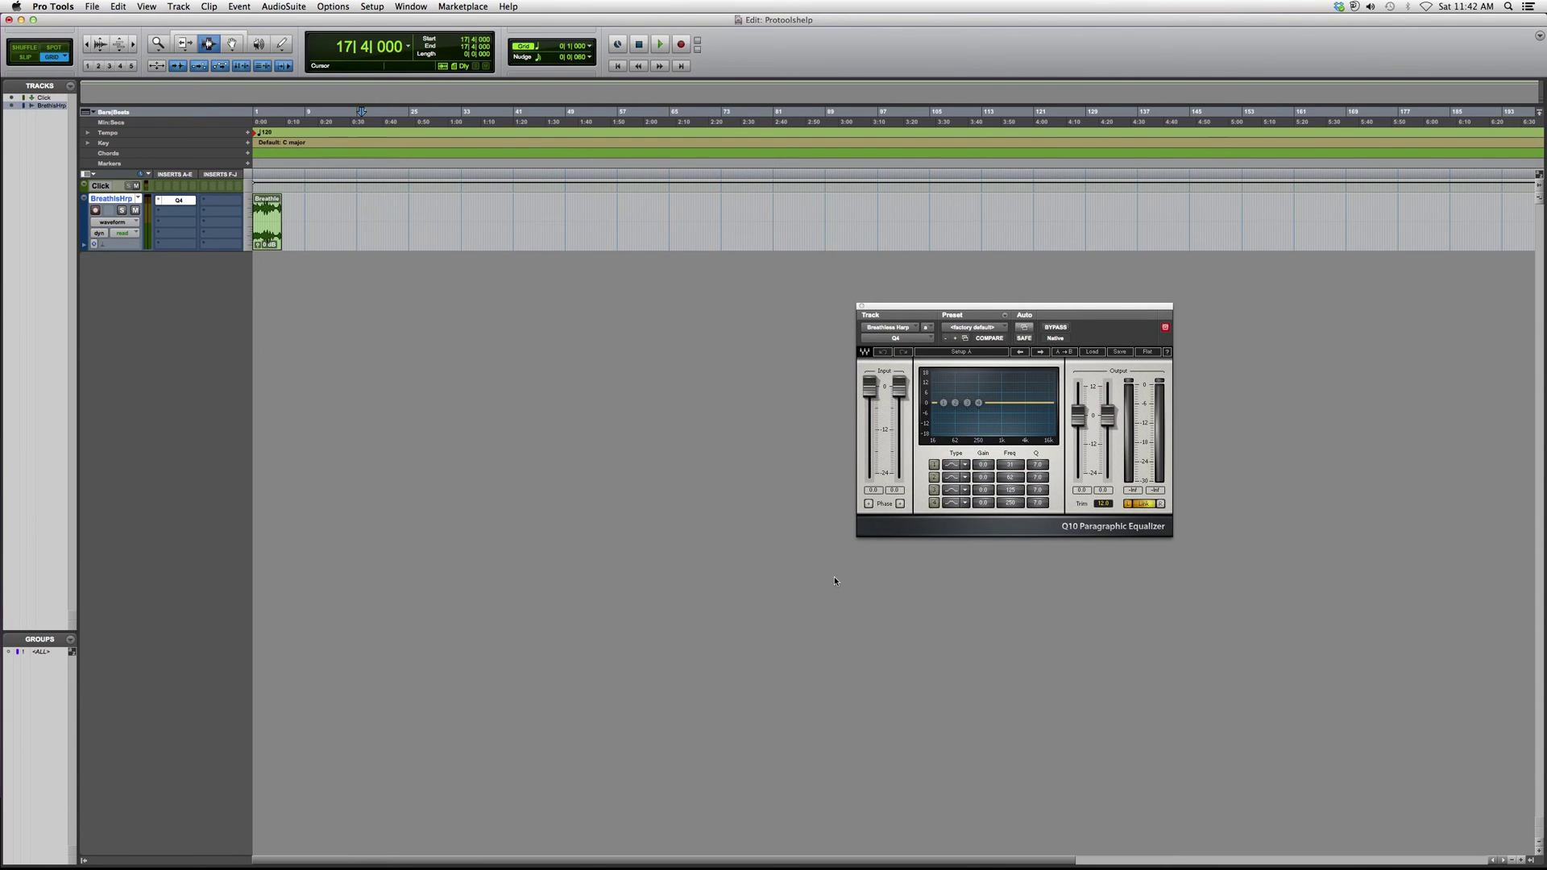